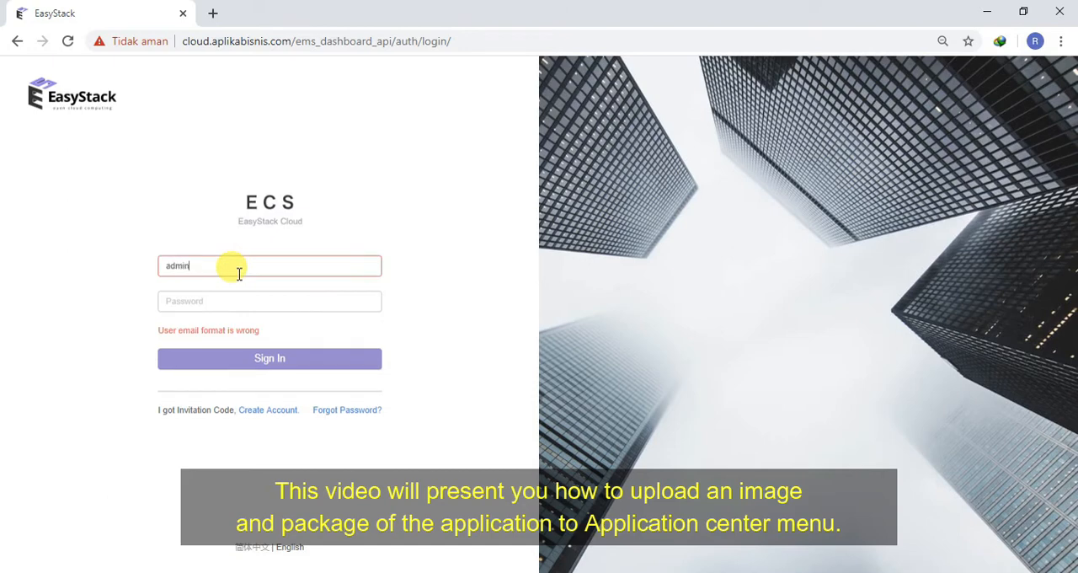
# Step: Sign in to the EasyStack console by completing the administrator's e-mail and entering the account password
pyautogui.write('.org')
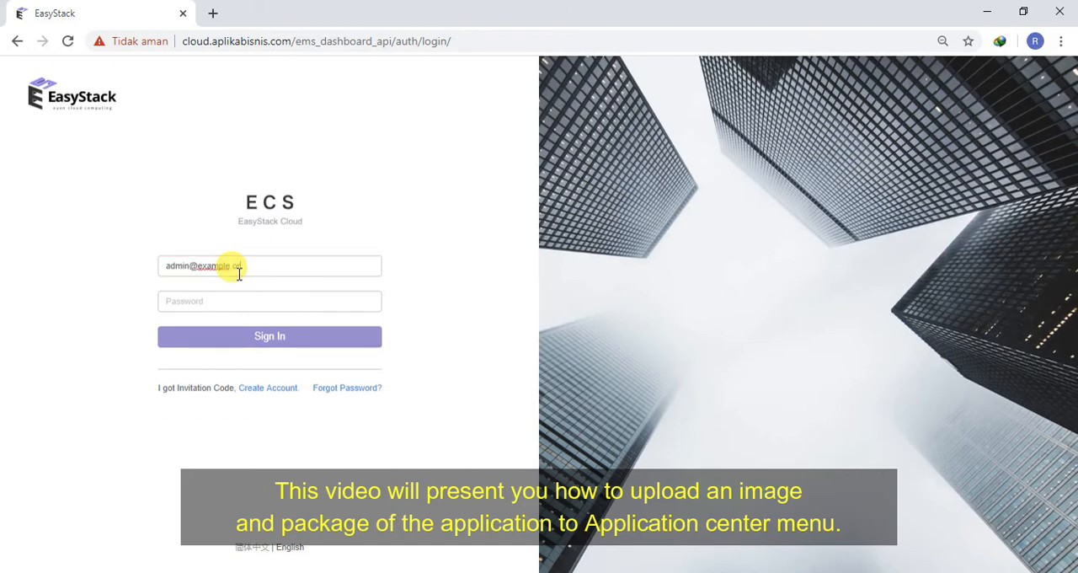
pyautogui.click(237, 294)
pyautogui.write('admin')
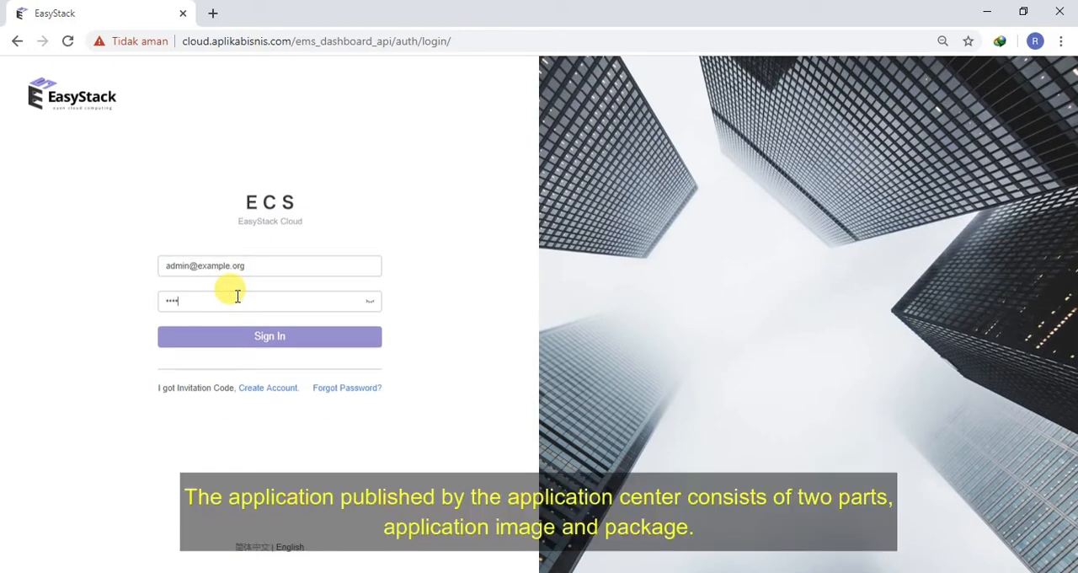
pyautogui.write('••••')
pyautogui.click(242, 335)
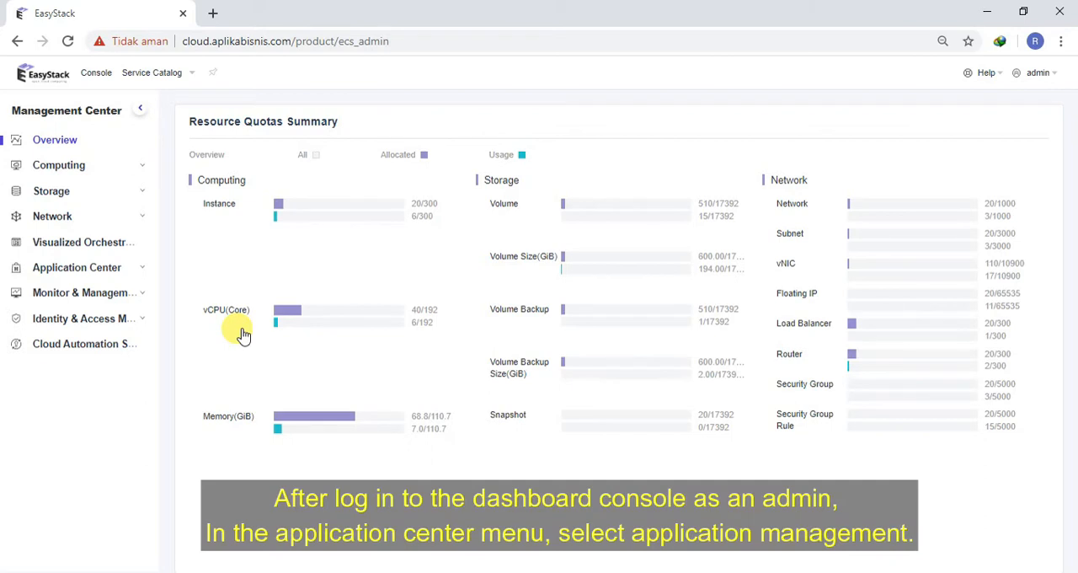
# Step: Start adding a new image to the application images in Application Management
pyautogui.click(91, 276)
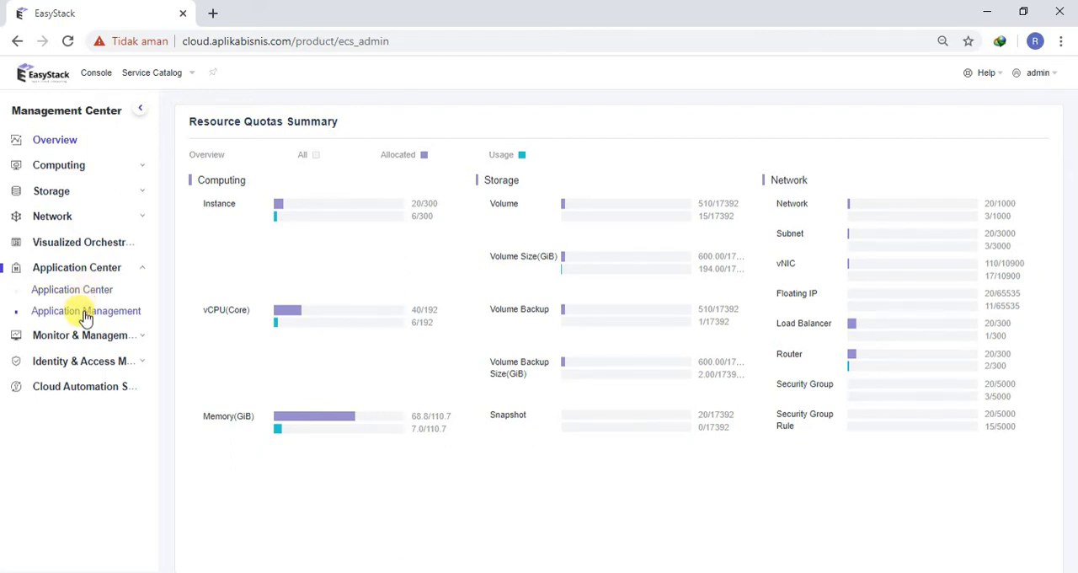
pyautogui.click(85, 313)
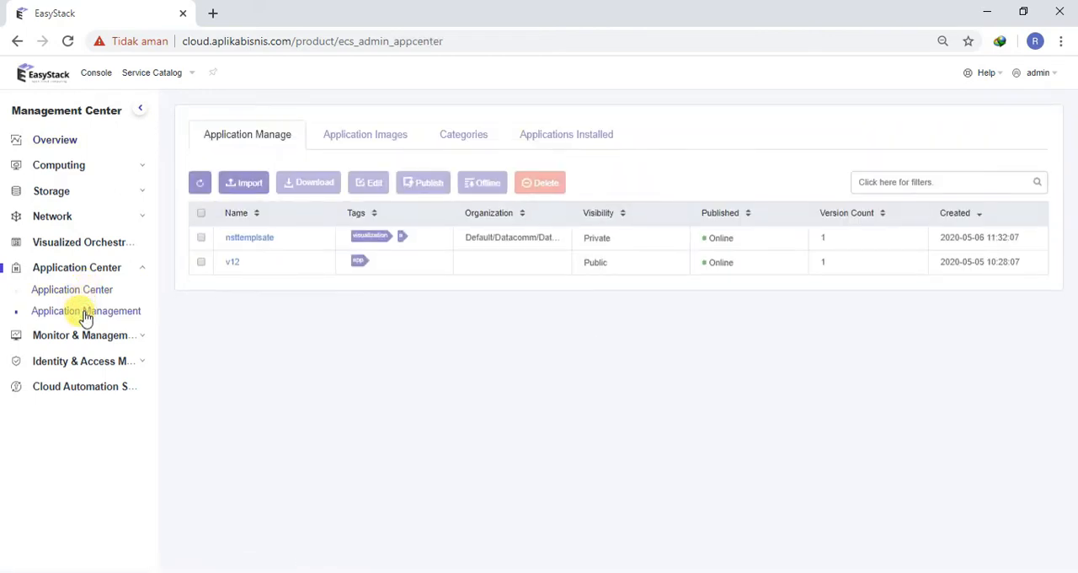
pyautogui.click(346, 140)
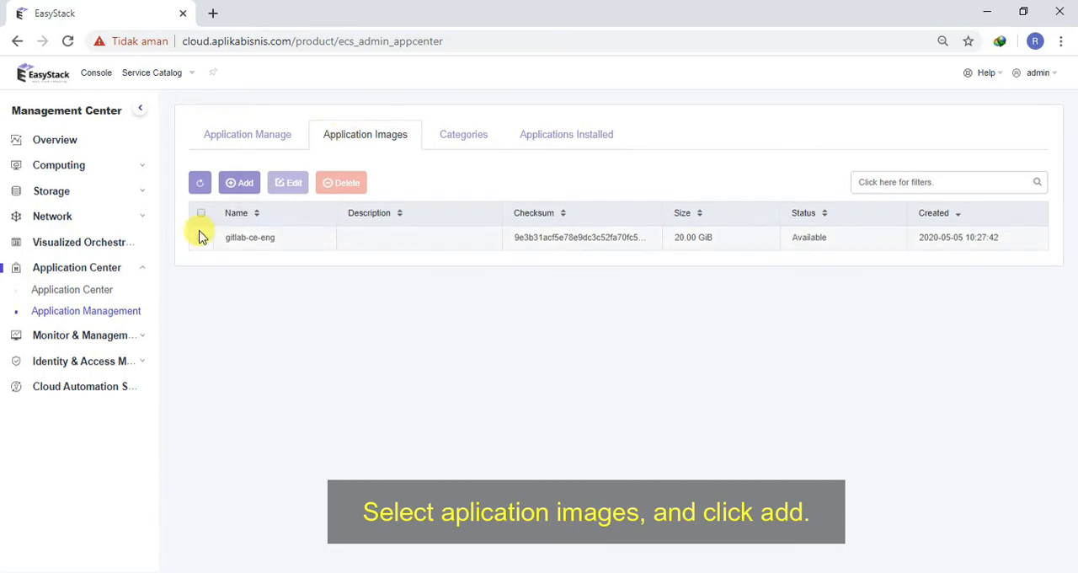
pyautogui.click(244, 182)
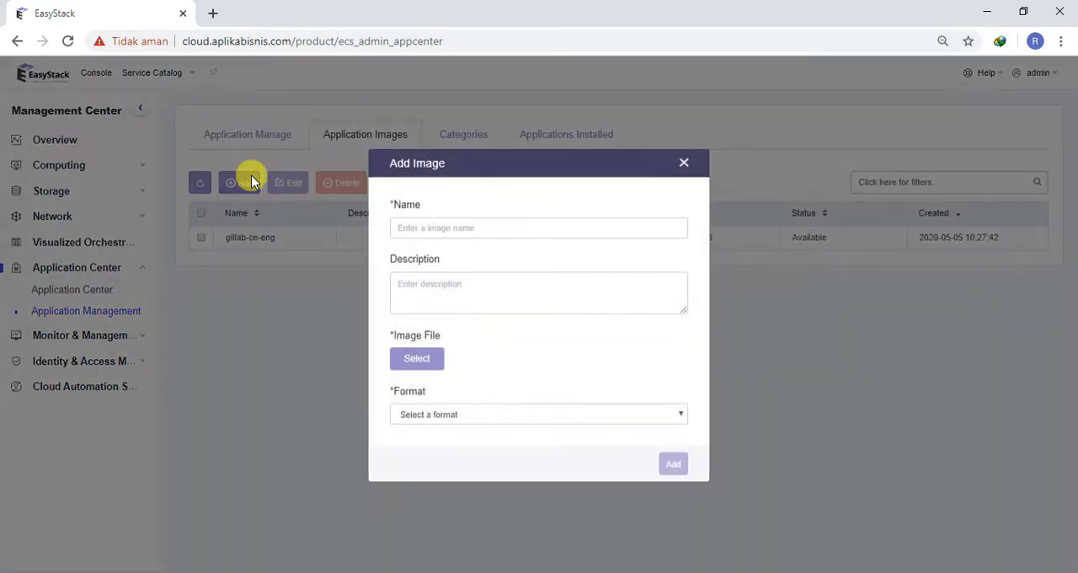
# Step: Name the new image Redis and describe it as "Upload for documentation"
pyautogui.click(504, 225)
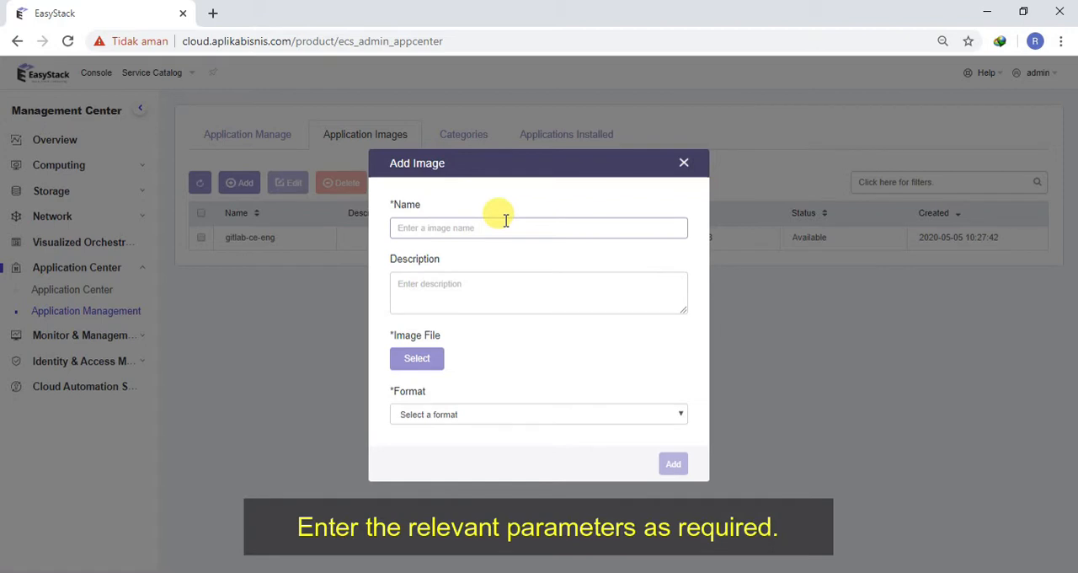
pyautogui.write('Redi')
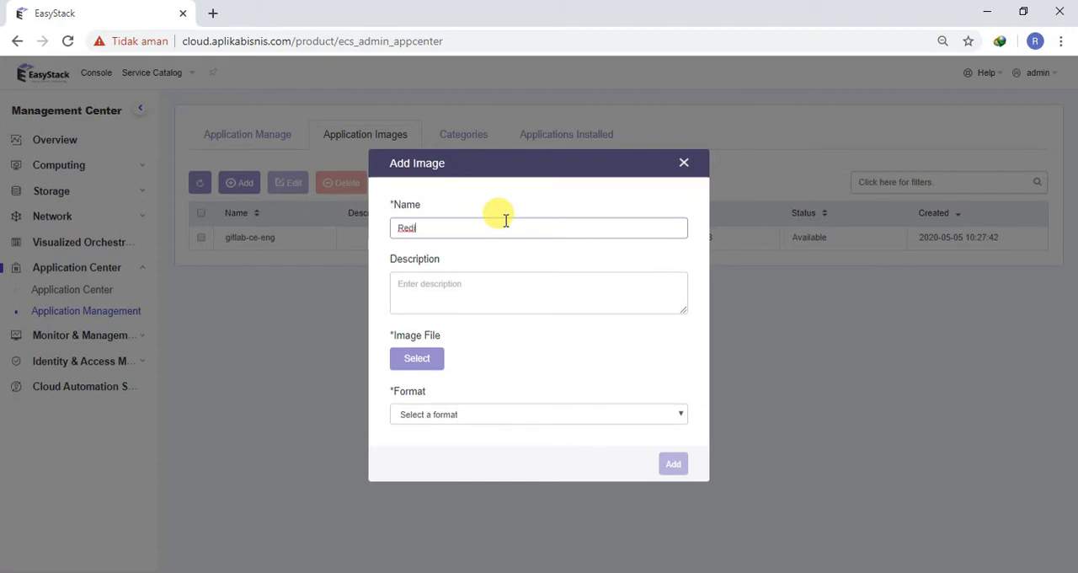
pyautogui.write('s')
pyautogui.click(424, 296)
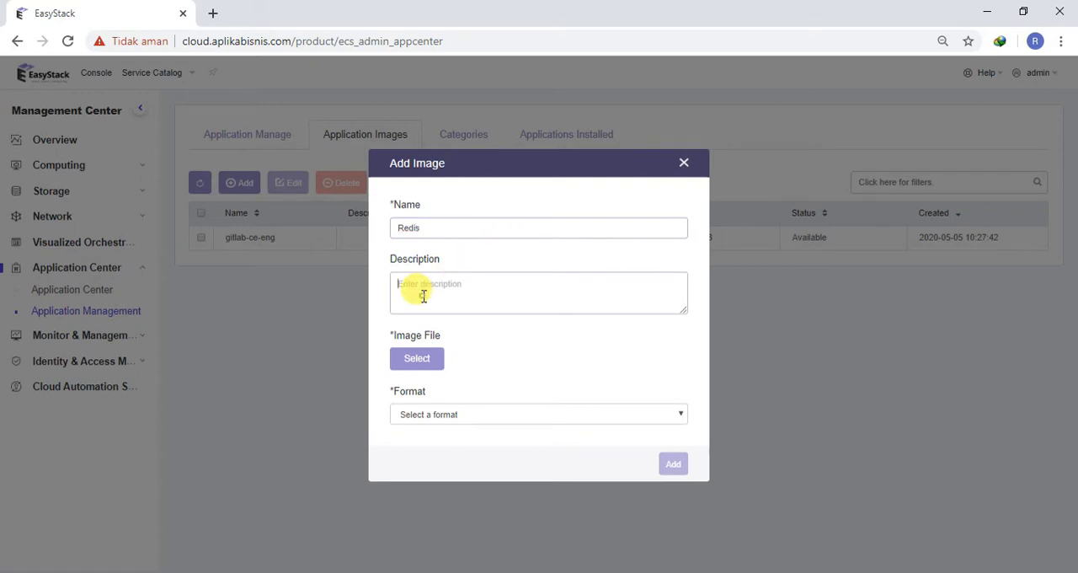
pyautogui.write('U')
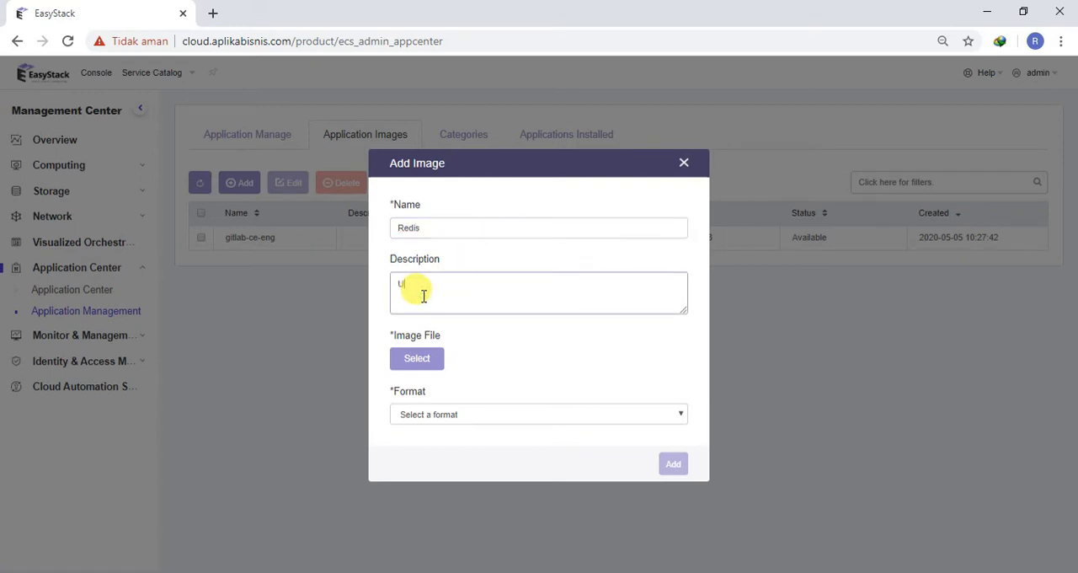
pyautogui.write('pload for documentation')
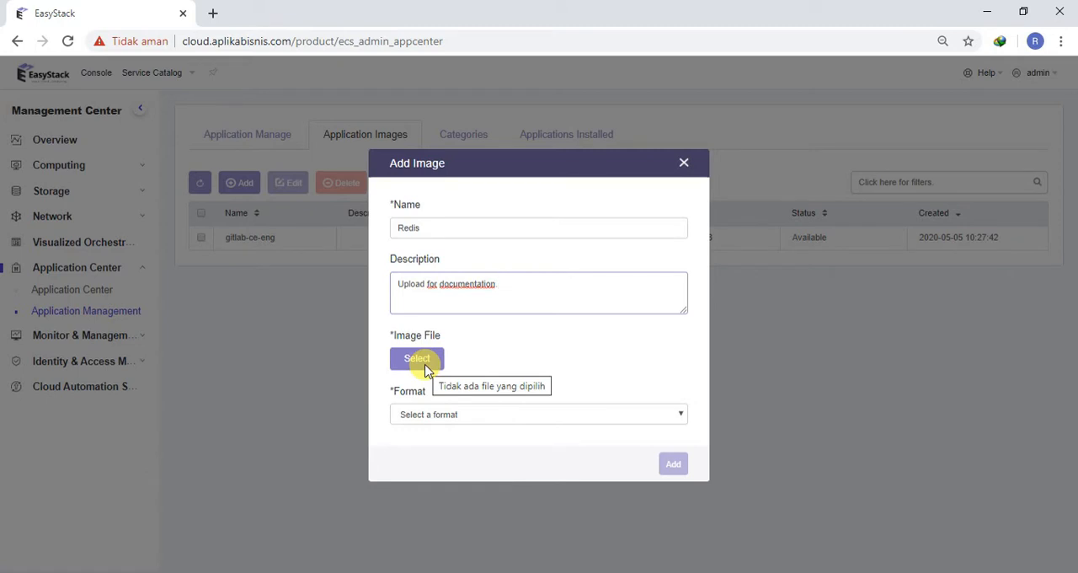
# Step: Choose centos7.4.qcow2 from the redis folder as the image file, with QCOW2 as the format, and add the image
pyautogui.click(421, 413)
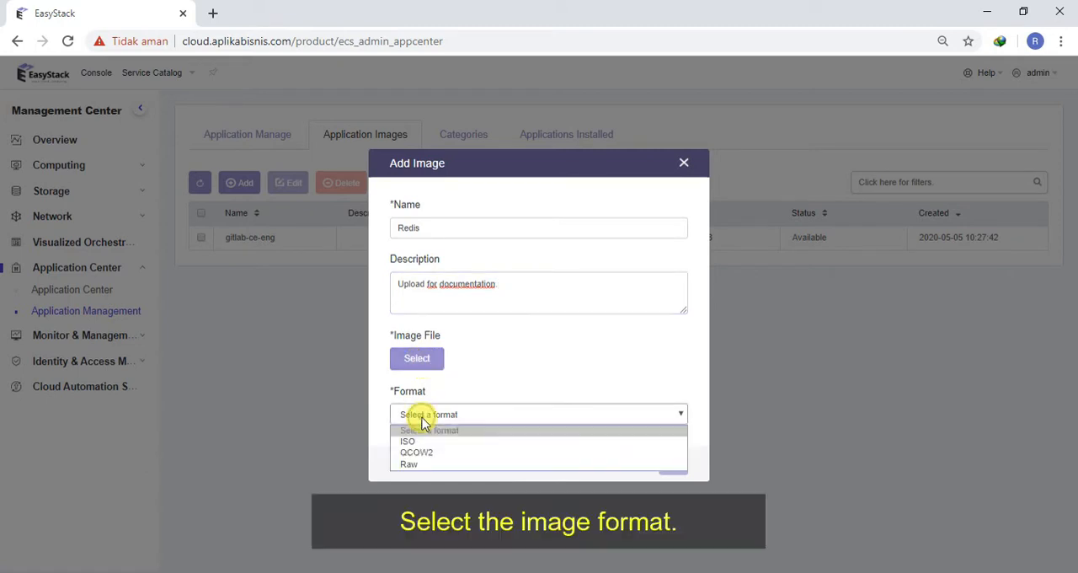
pyautogui.click(410, 469)
pyautogui.click(417, 358)
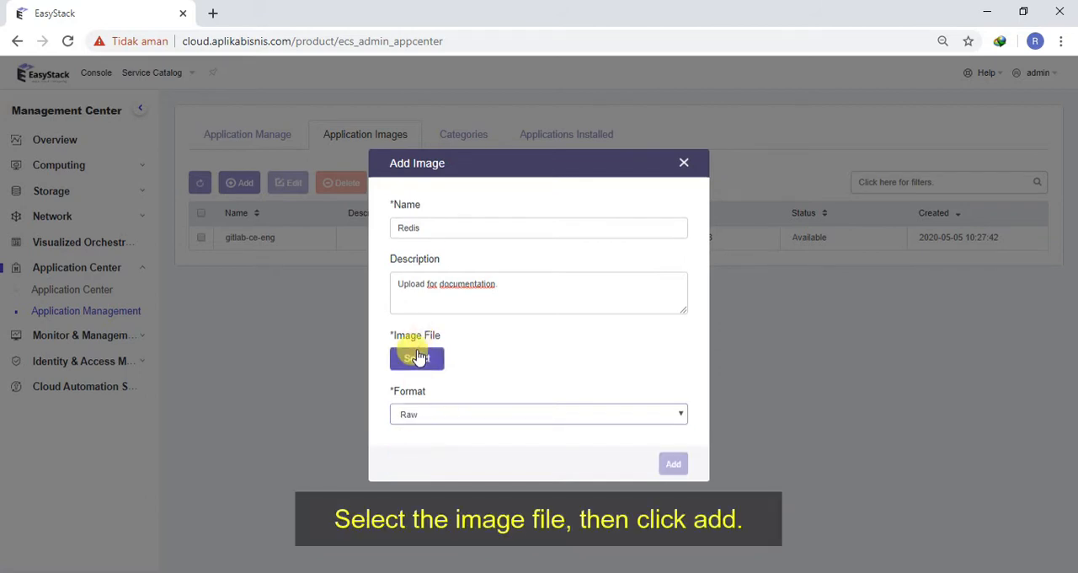
pyautogui.doubleClick(257, 255)
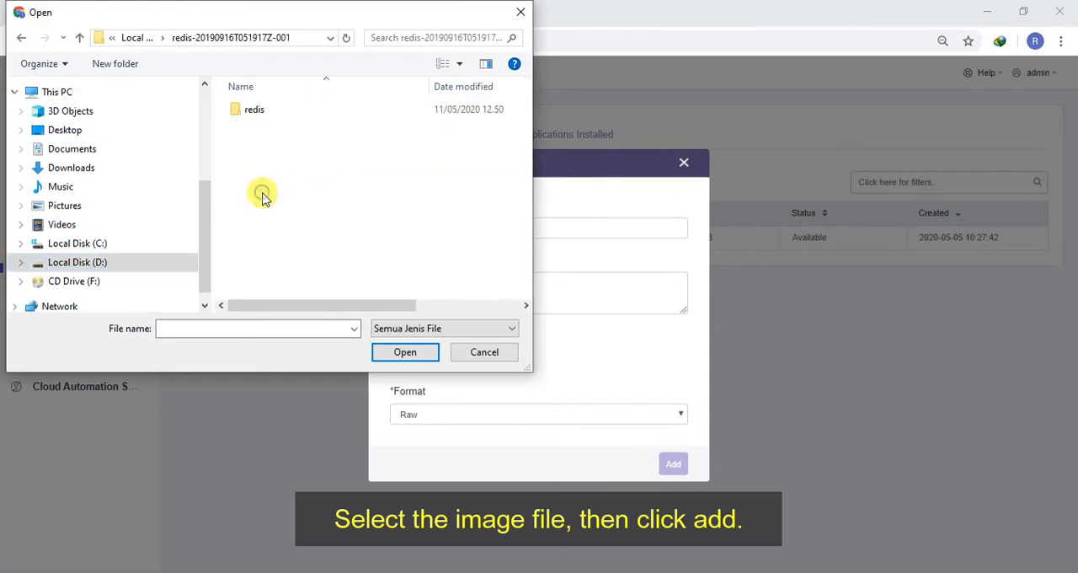
pyautogui.click(255, 118)
pyautogui.doubleClick(254, 117)
pyautogui.click(257, 127)
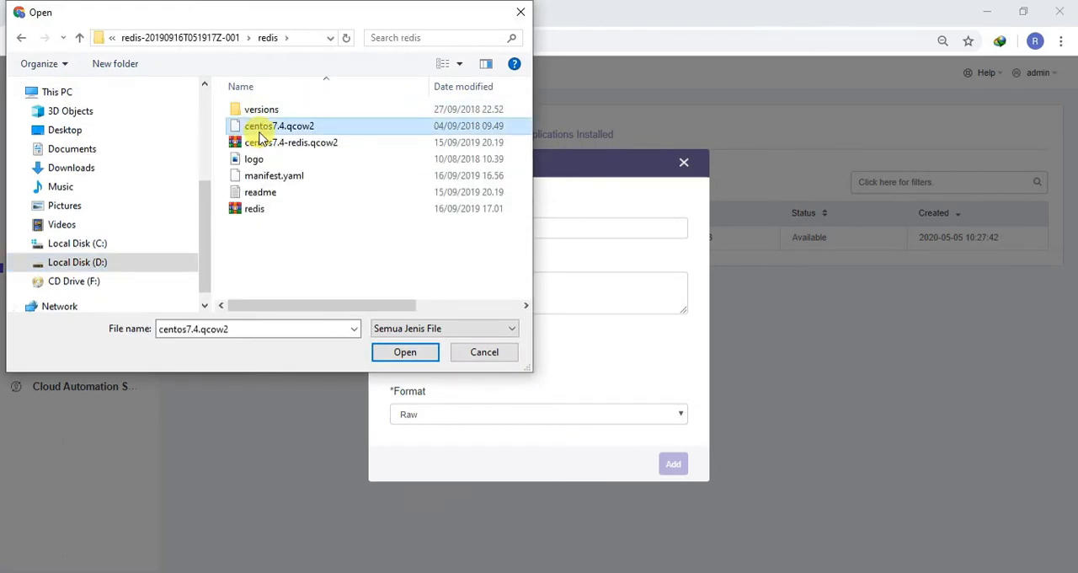
pyautogui.click(405, 353)
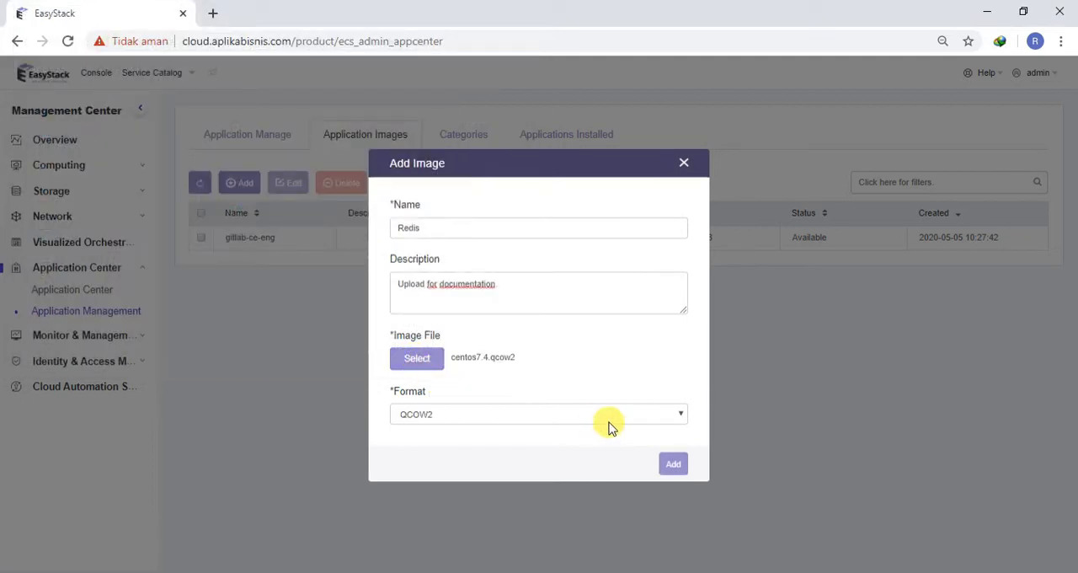
pyautogui.click(672, 464)
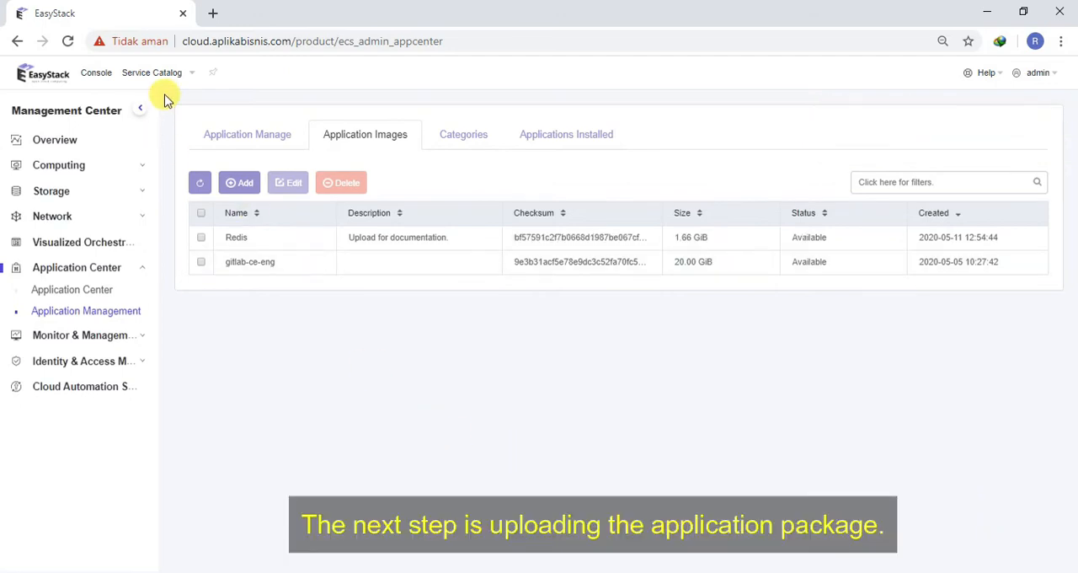
# Step: Start an app import in Application Manage with public visibility, using redis.zip as the app file, and continue to the package details
pyautogui.click(247, 139)
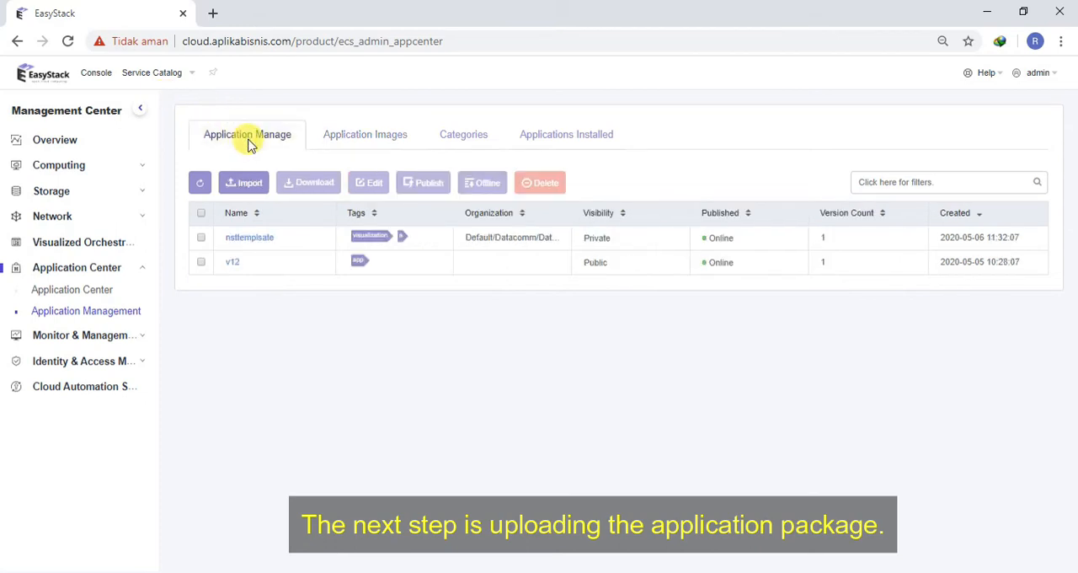
pyautogui.click(252, 183)
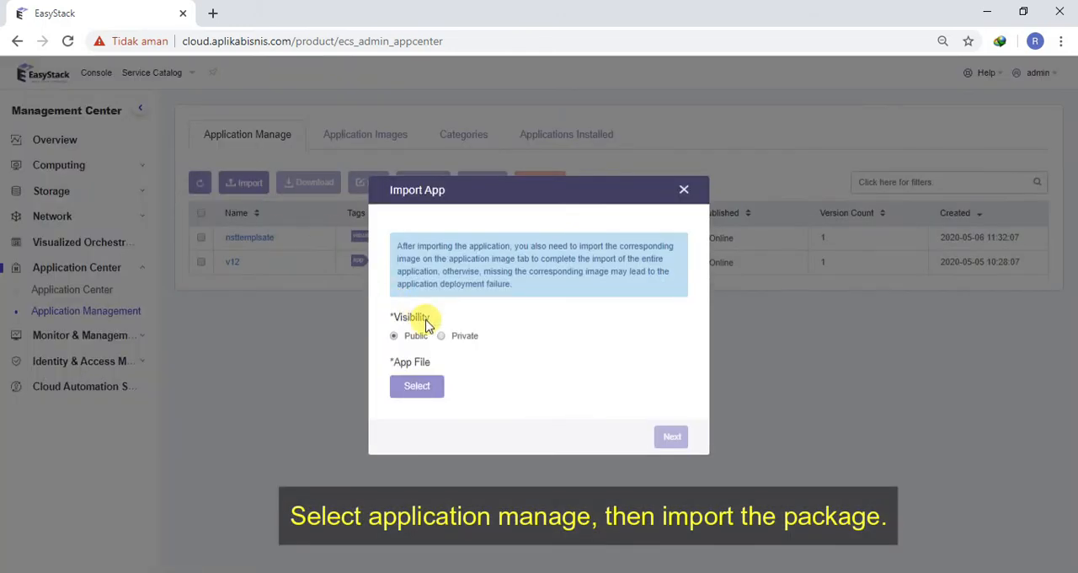
pyautogui.click(444, 384)
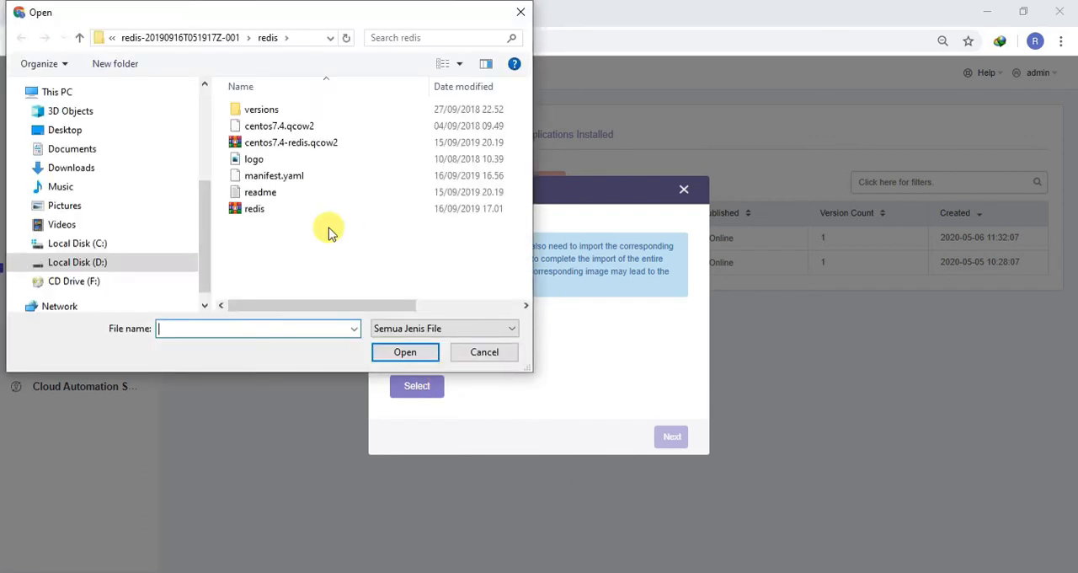
pyautogui.click(253, 209)
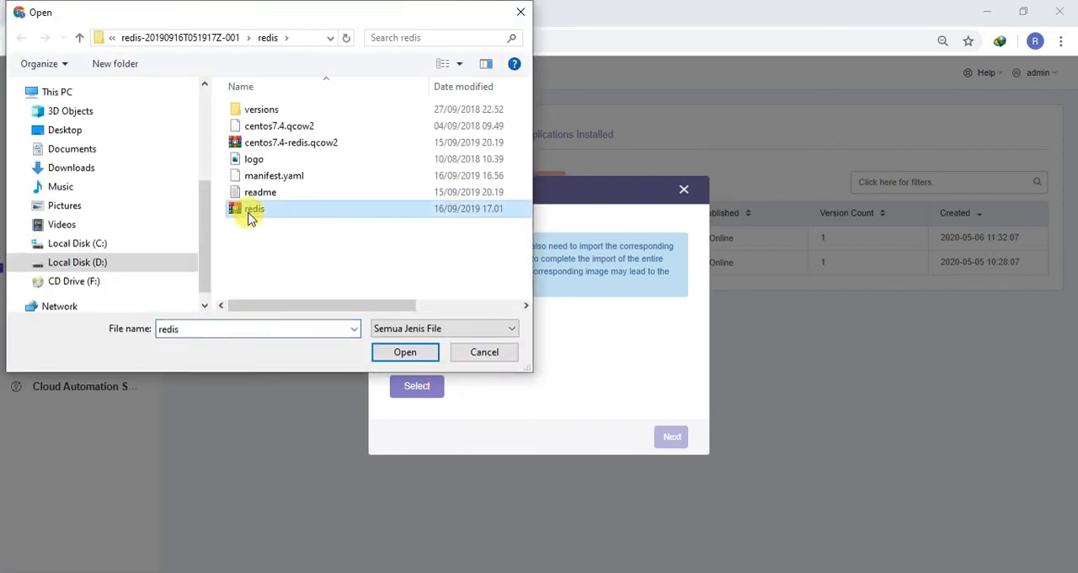
pyautogui.click(401, 357)
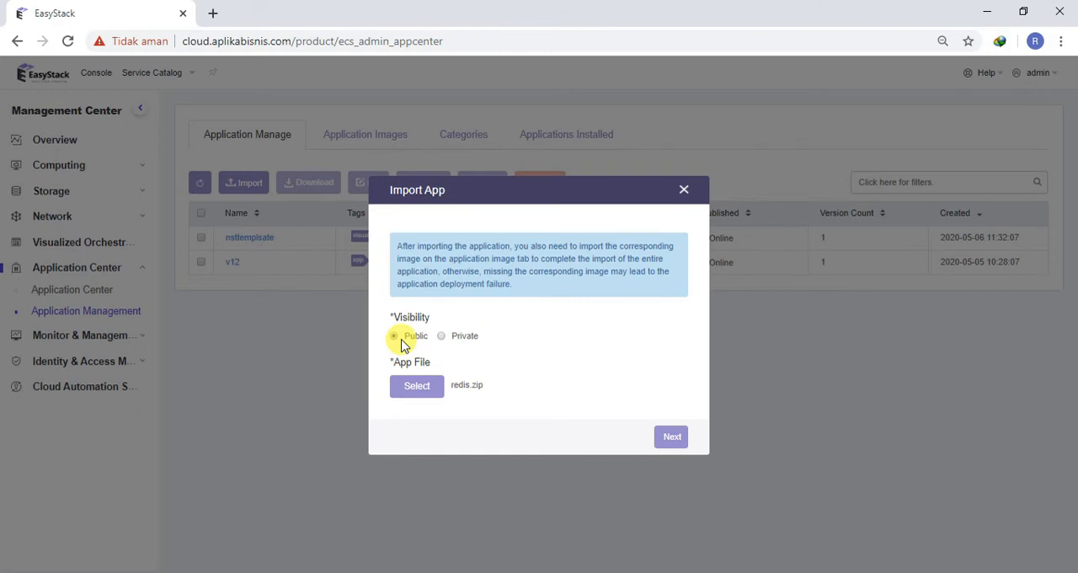
pyautogui.click(668, 440)
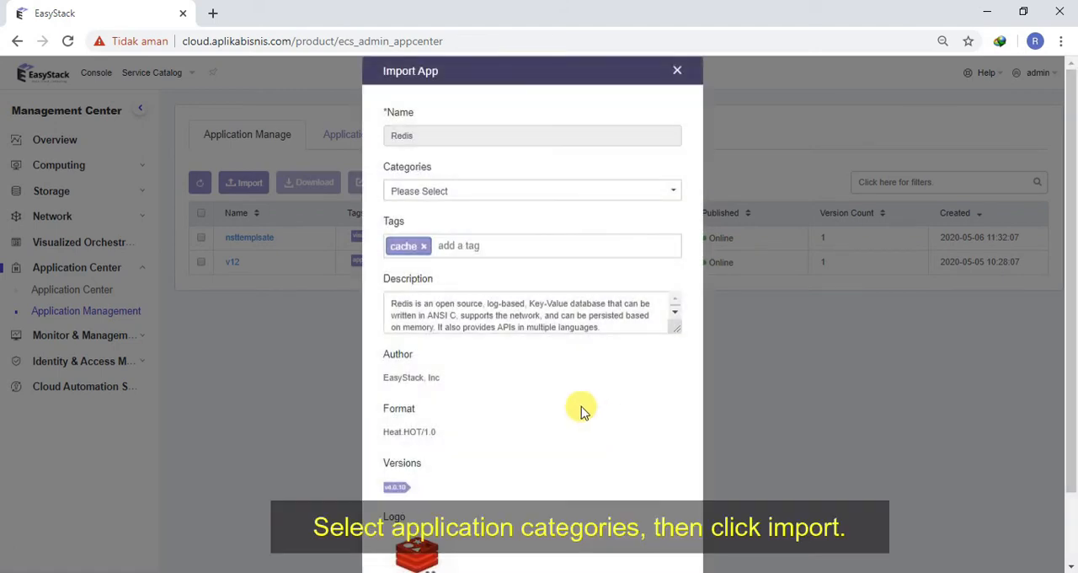
# Step: Assign the Redis package to the Databases category, import it and confirm the import
pyautogui.click(430, 191)
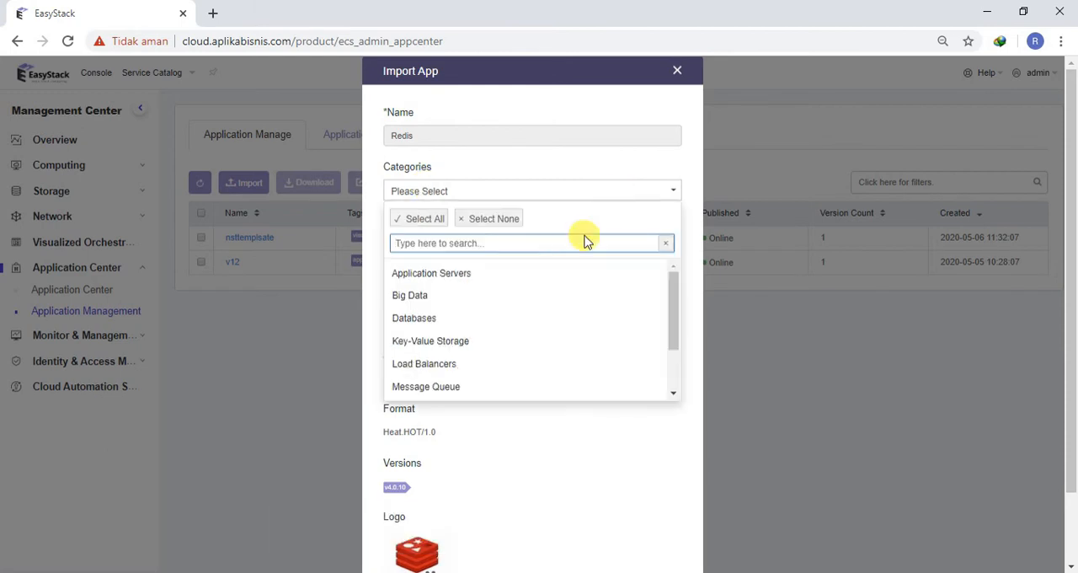
pyautogui.scroll(-1, 669, 295)
pyautogui.scroll(1, 602, 268)
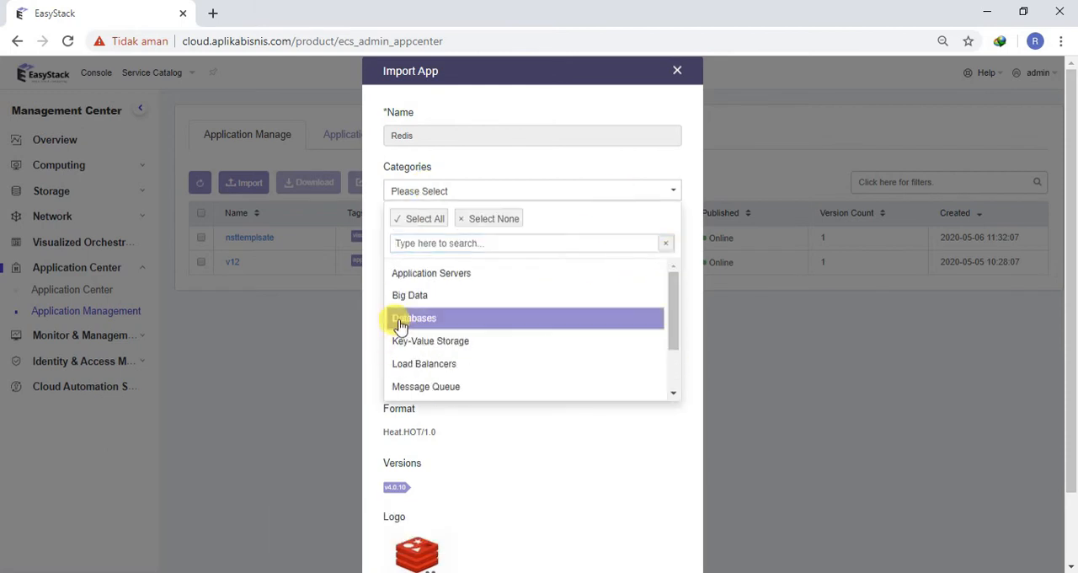
pyautogui.click(403, 319)
pyautogui.click(597, 443)
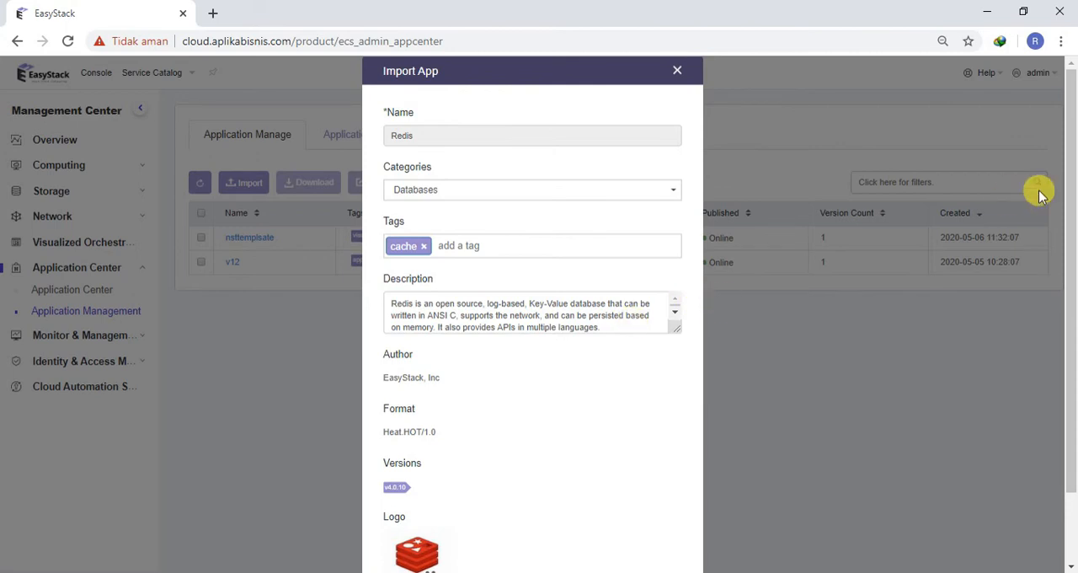
pyautogui.moveTo(1067, 243); pyautogui.dragTo(1073, 341)
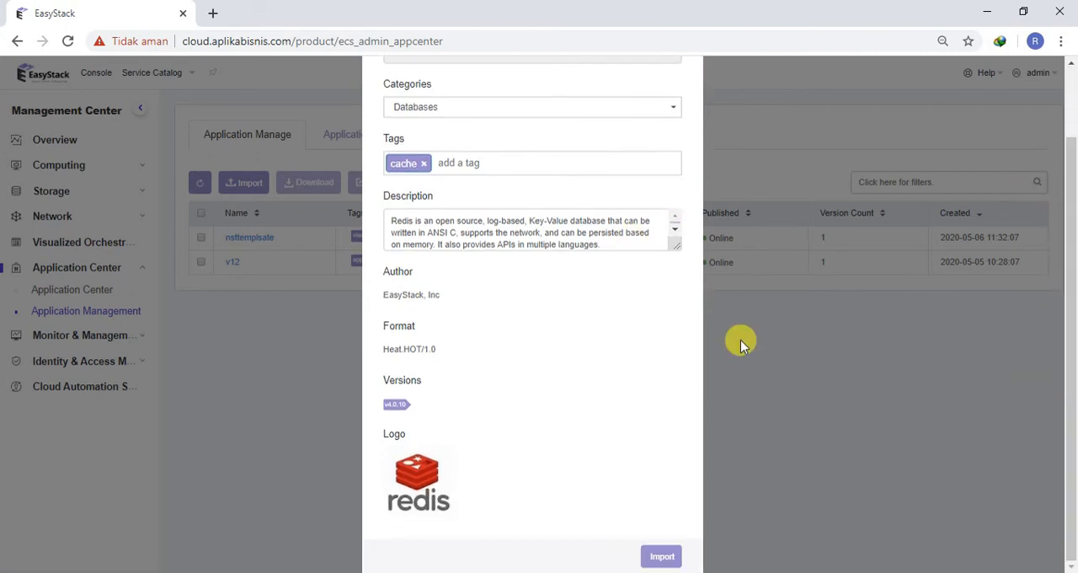
pyautogui.click(662, 556)
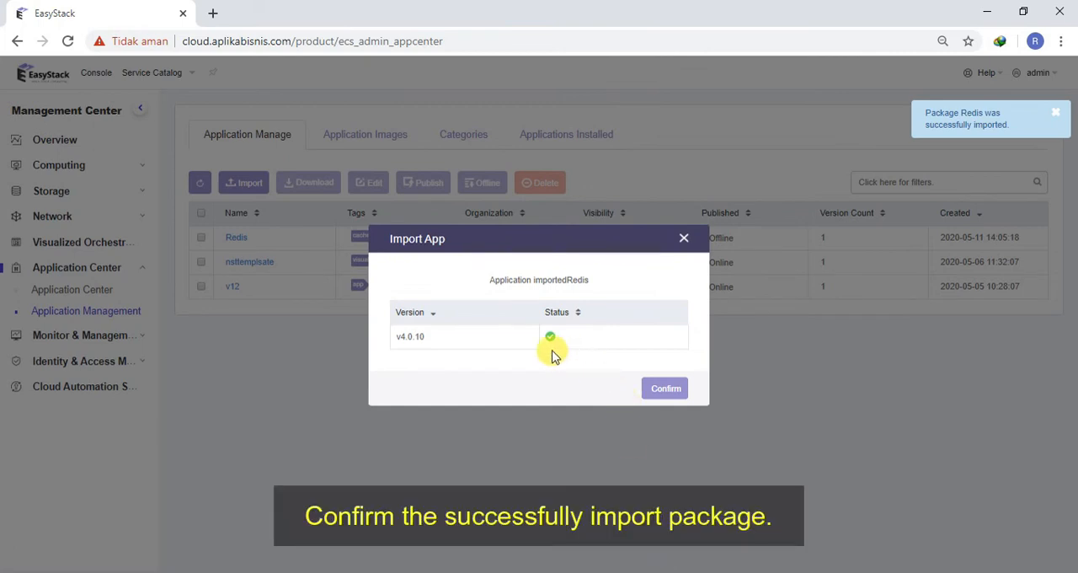
pyautogui.click(666, 394)
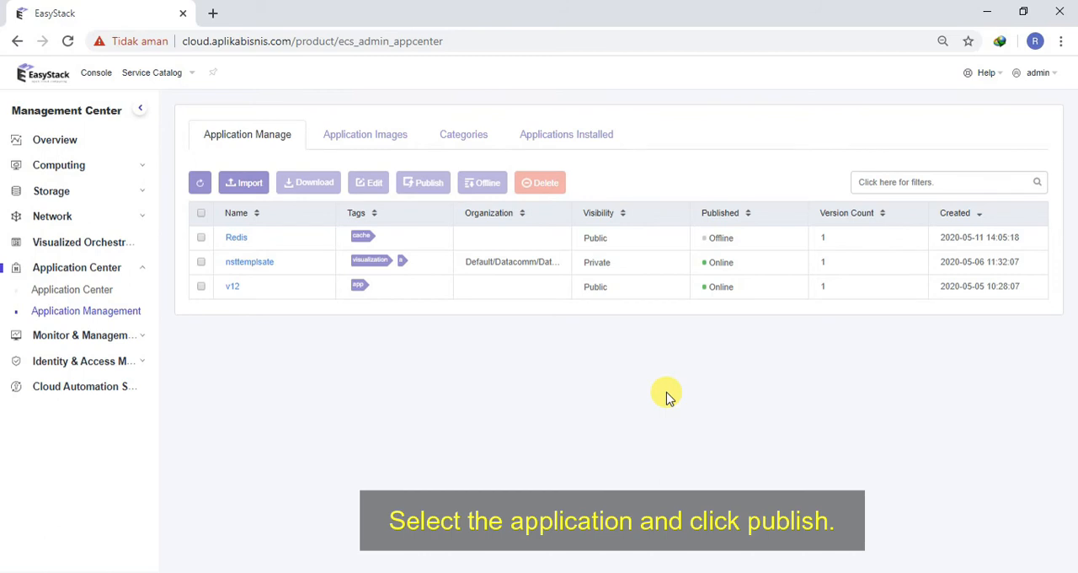
# Step: Publish the Redis application and open its details in the Application Center
pyautogui.click(202, 239)
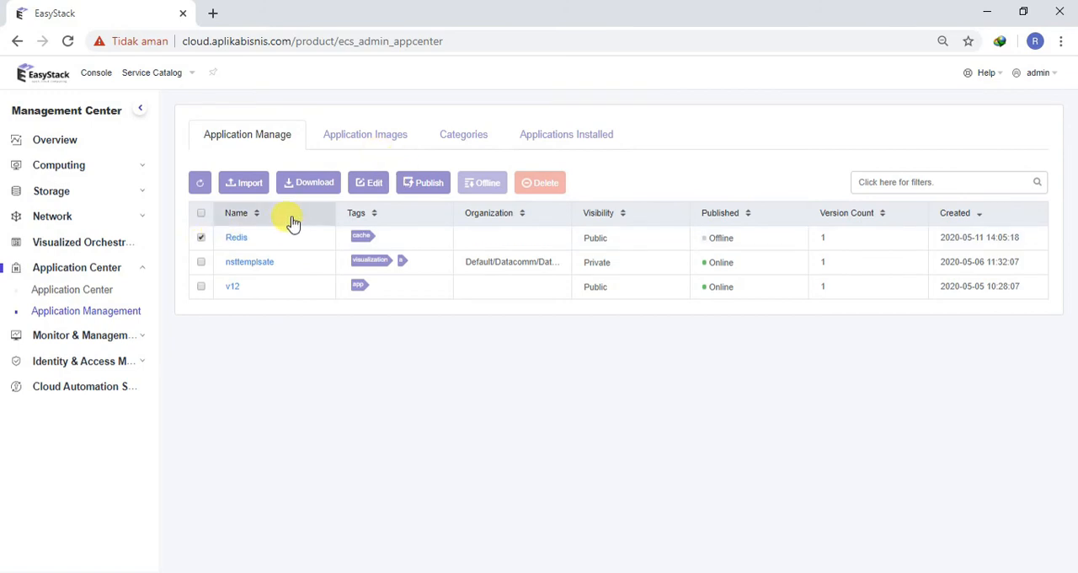
pyautogui.click(438, 184)
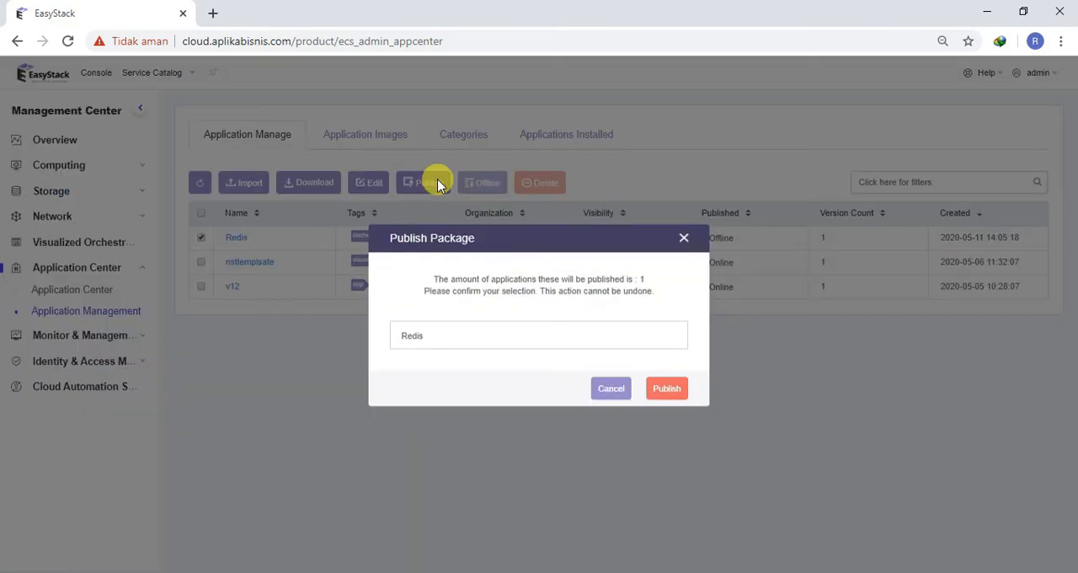
pyautogui.click(653, 388)
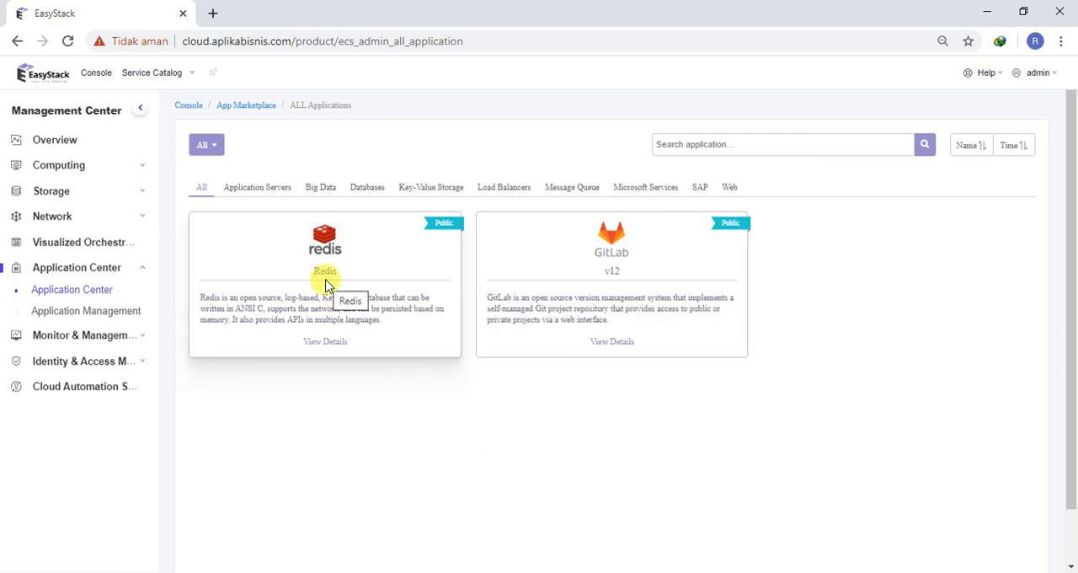
pyautogui.click(330, 339)
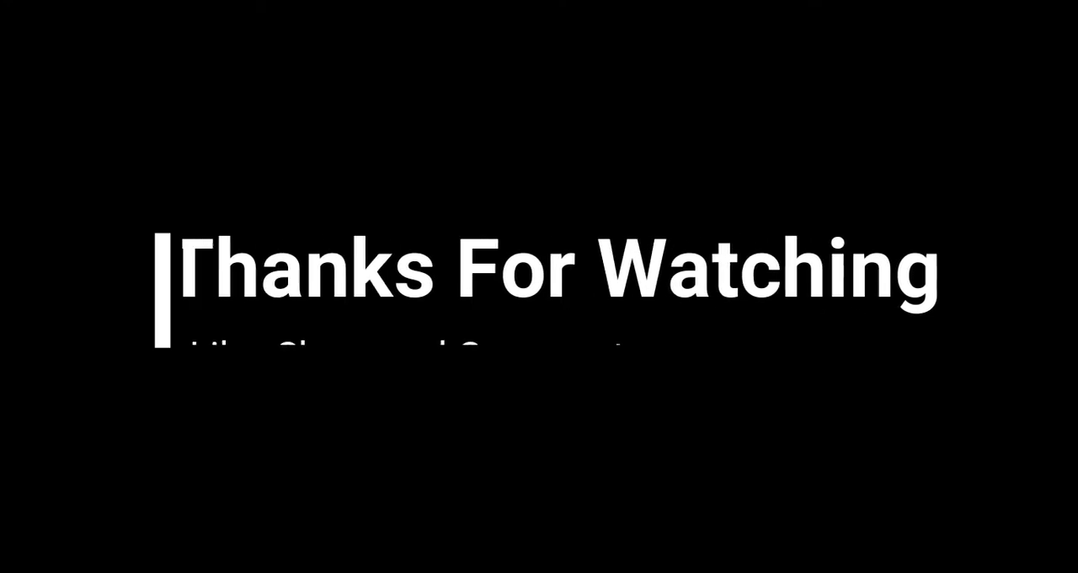